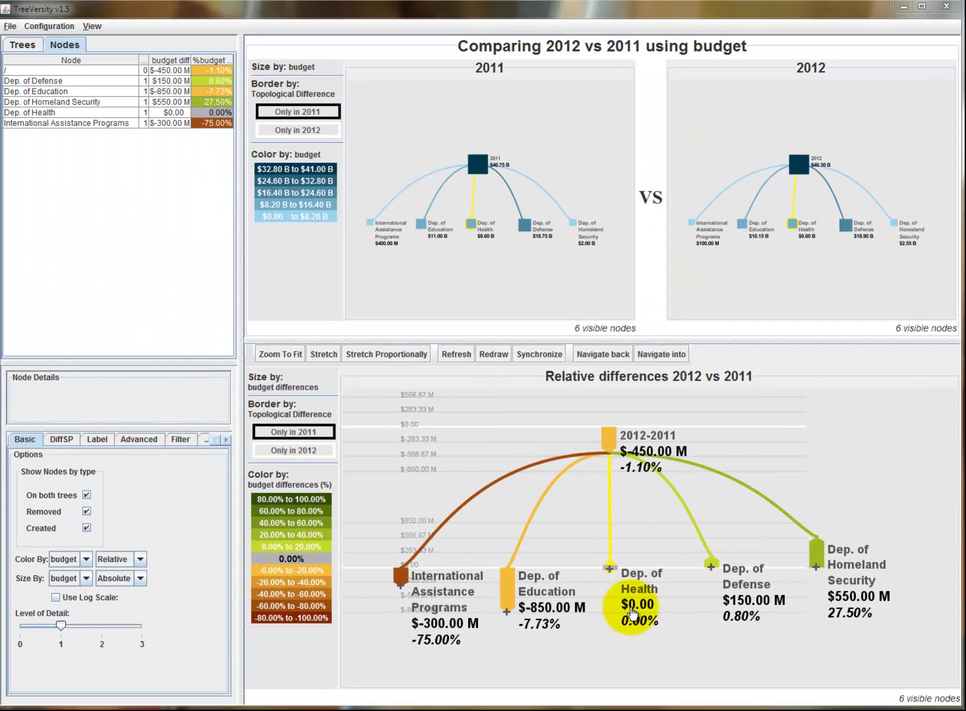
# Step: Set the level of detail to 2 and inspect the nodes that exist only in 2011 or only in 2012
pyautogui.click(101, 626)
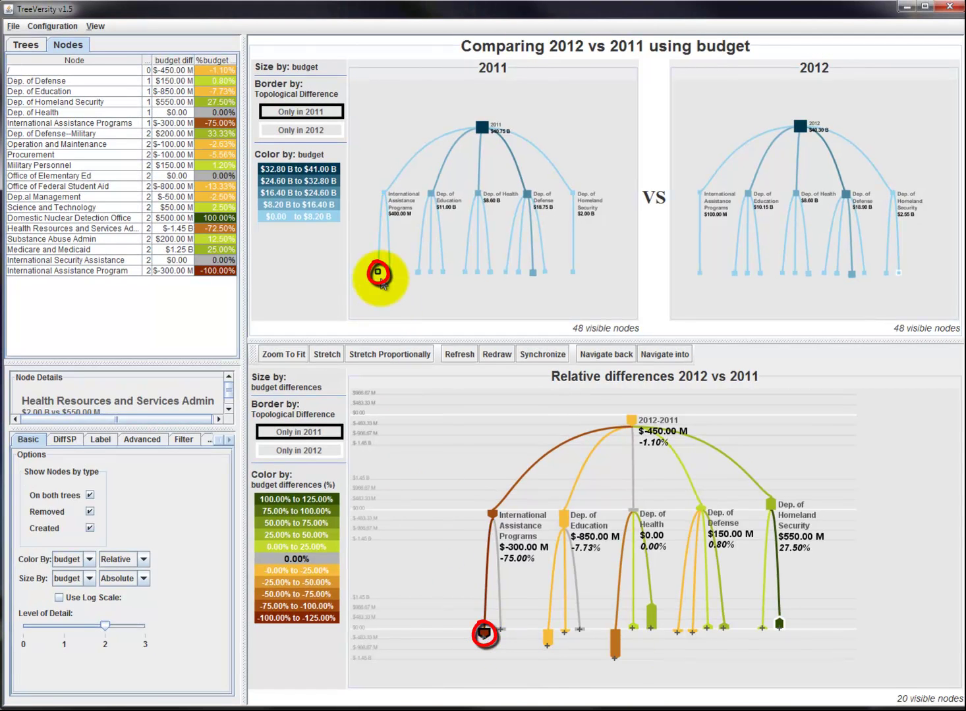
pyautogui.moveTo(378, 275)
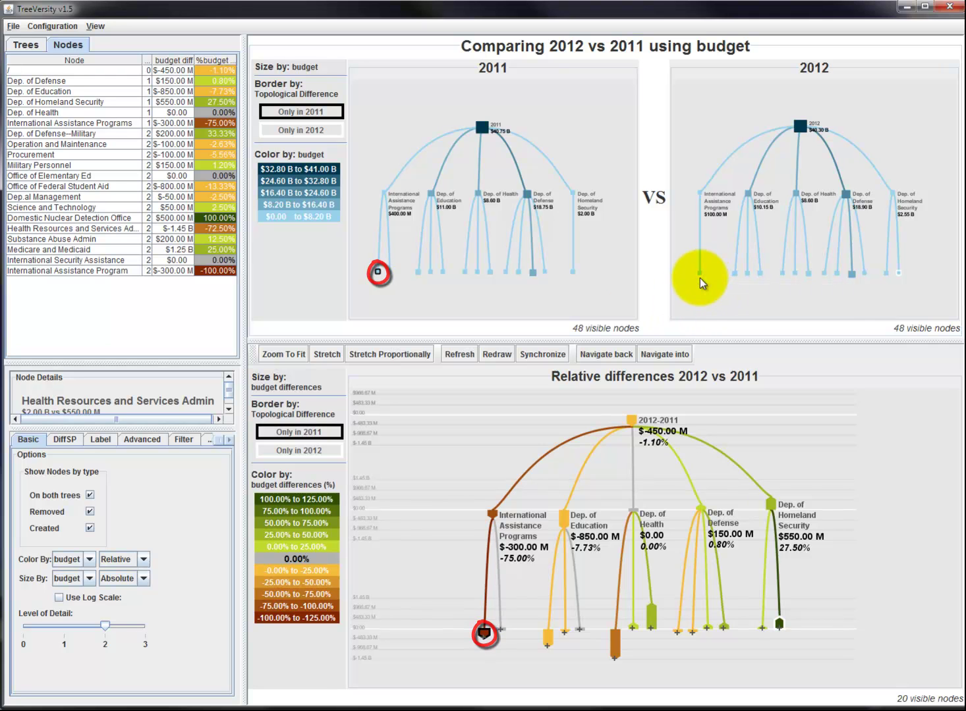
pyautogui.moveTo(781, 636)
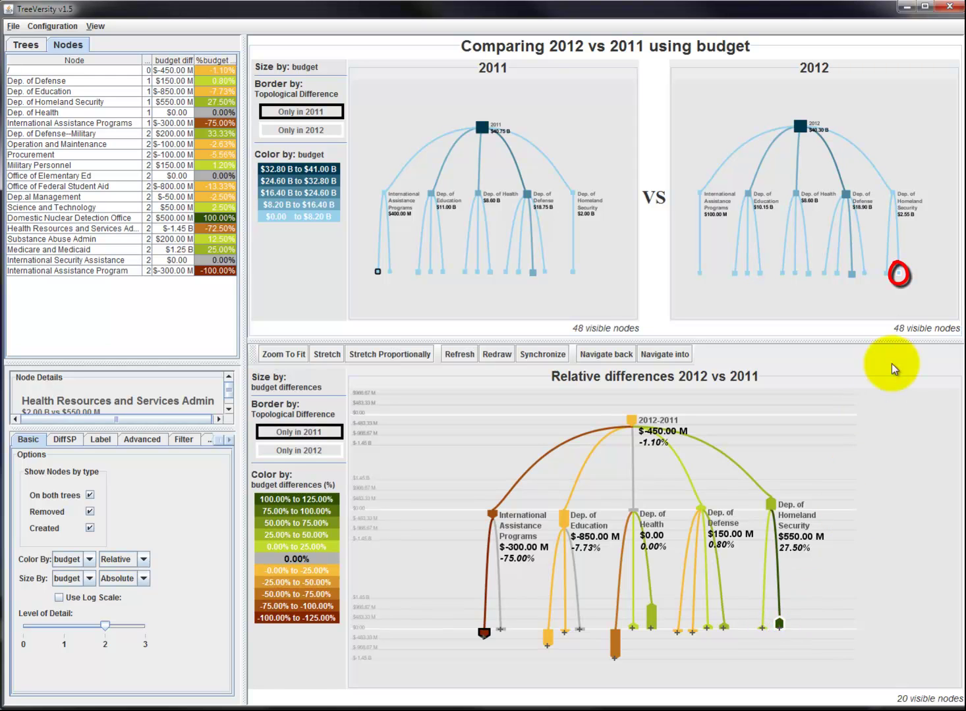
pyautogui.moveTo(908, 286)
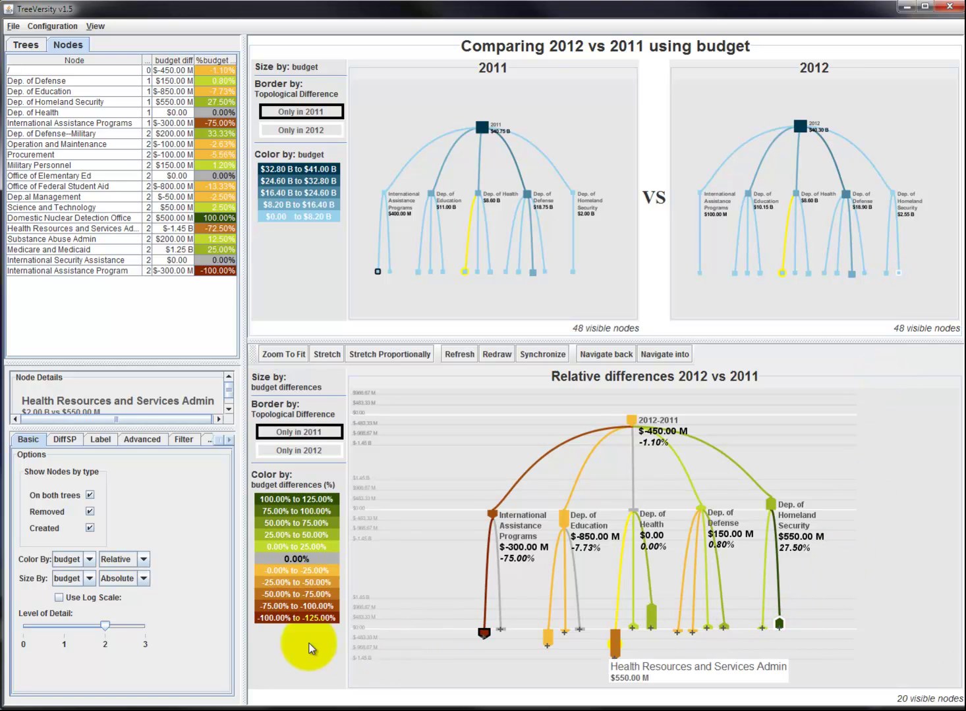
# Step: Set the level of detail to 3 and sort the node table by budget difference, largest decreases first
pyautogui.click(143, 627)
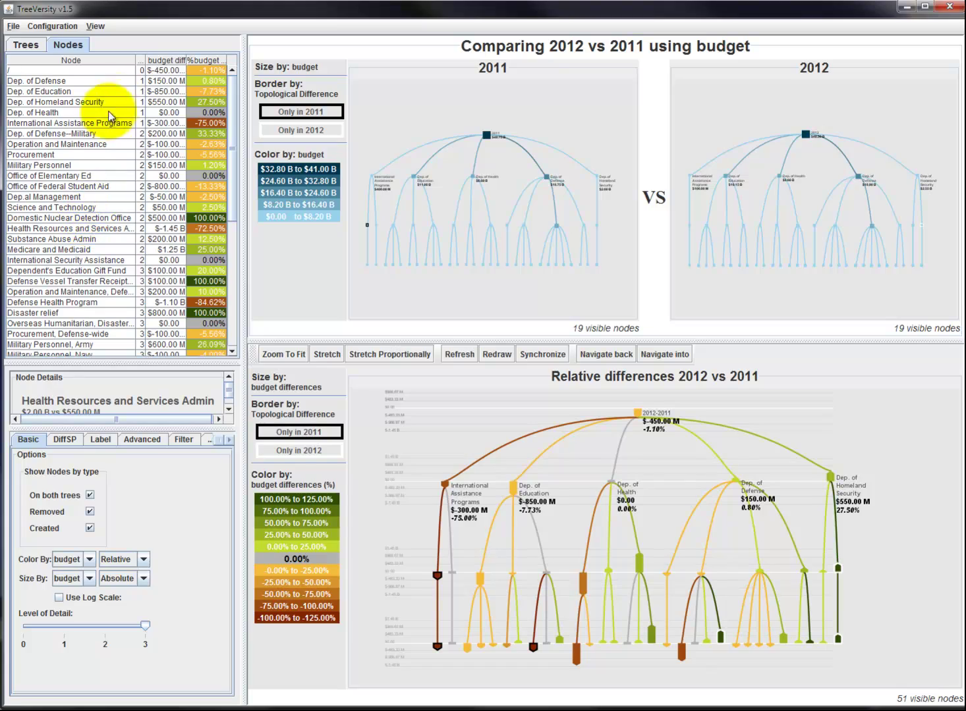
pyautogui.moveTo(136, 60); pyautogui.dragTo(120, 60)
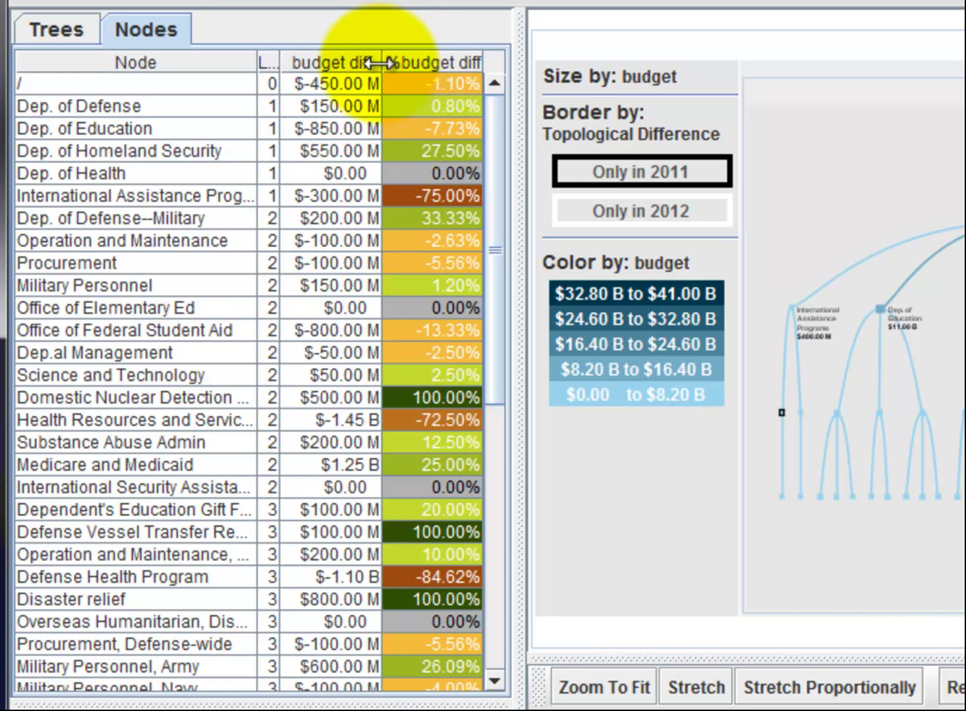
pyautogui.click(359, 63)
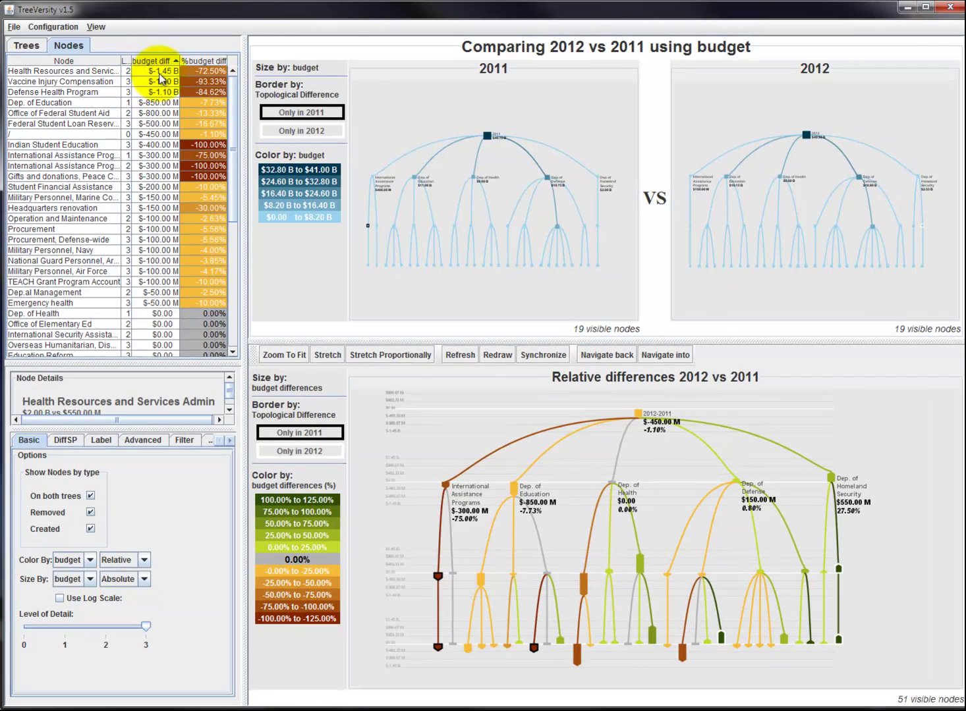
# Step: Locate the largest budget decreases in the trees, selecting each node in turn from Health Resources and Services Admin through International Assistance Programs
pyautogui.click(159, 73)
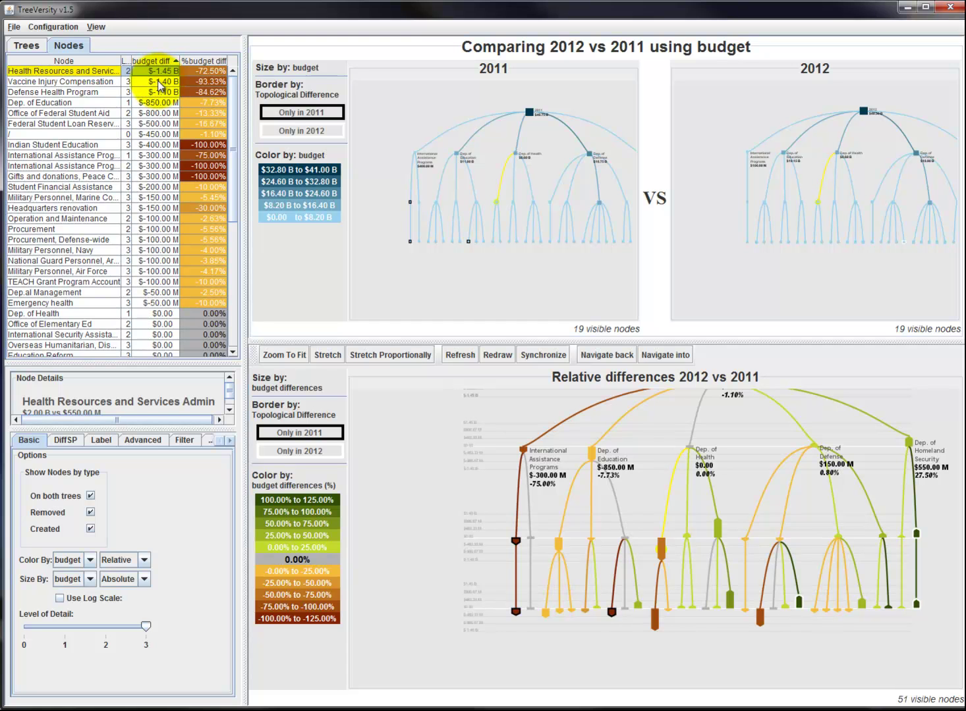
pyautogui.click(157, 81)
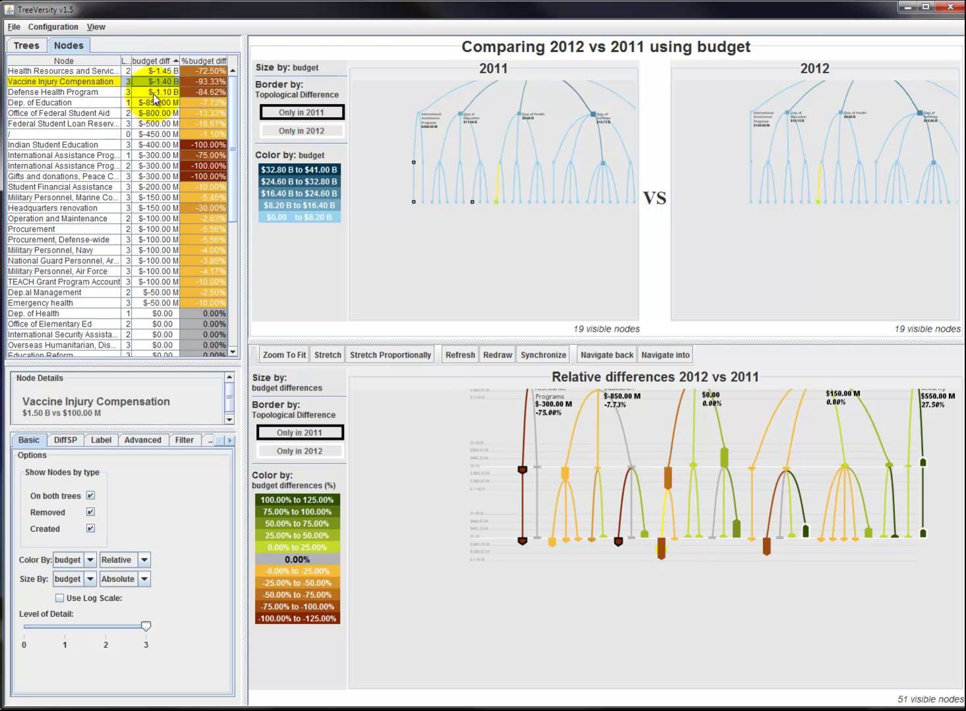
pyautogui.click(155, 93)
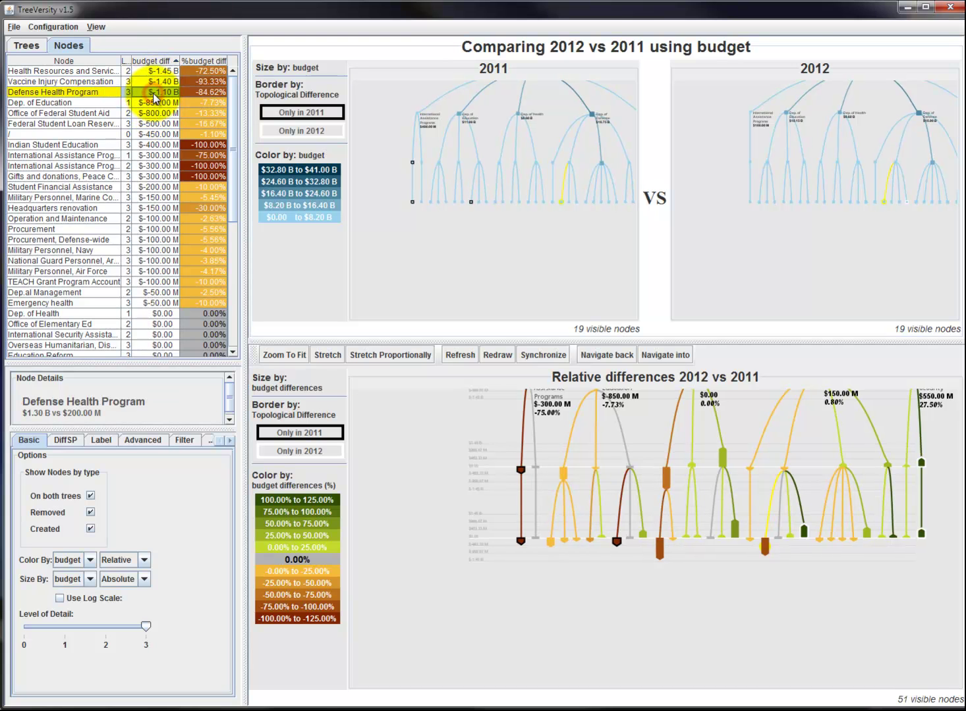
pyautogui.click(158, 103)
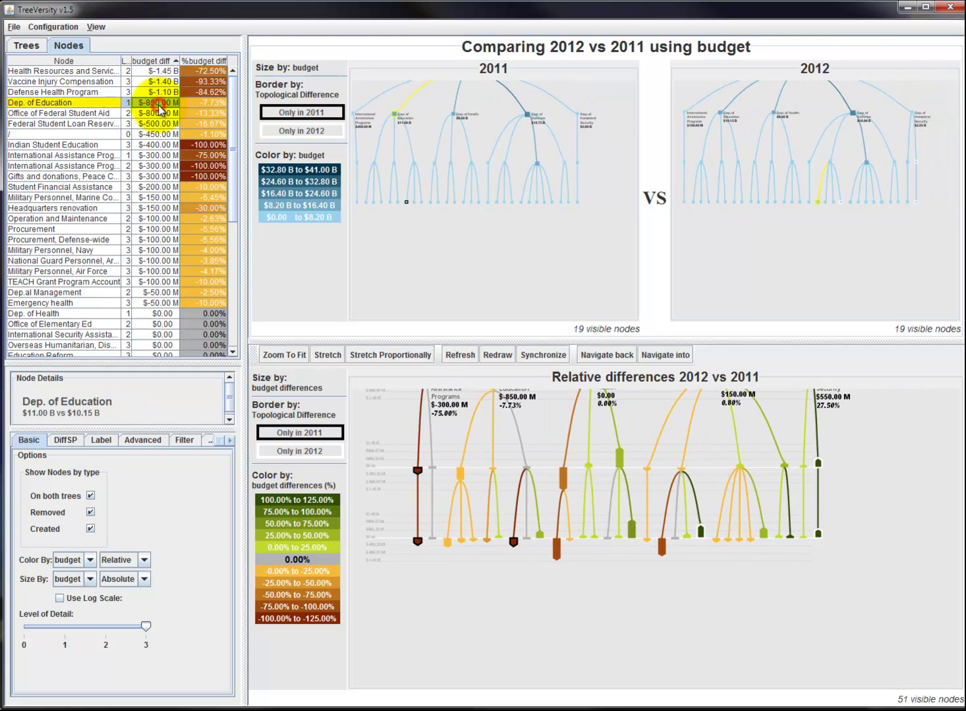
pyautogui.click(162, 116)
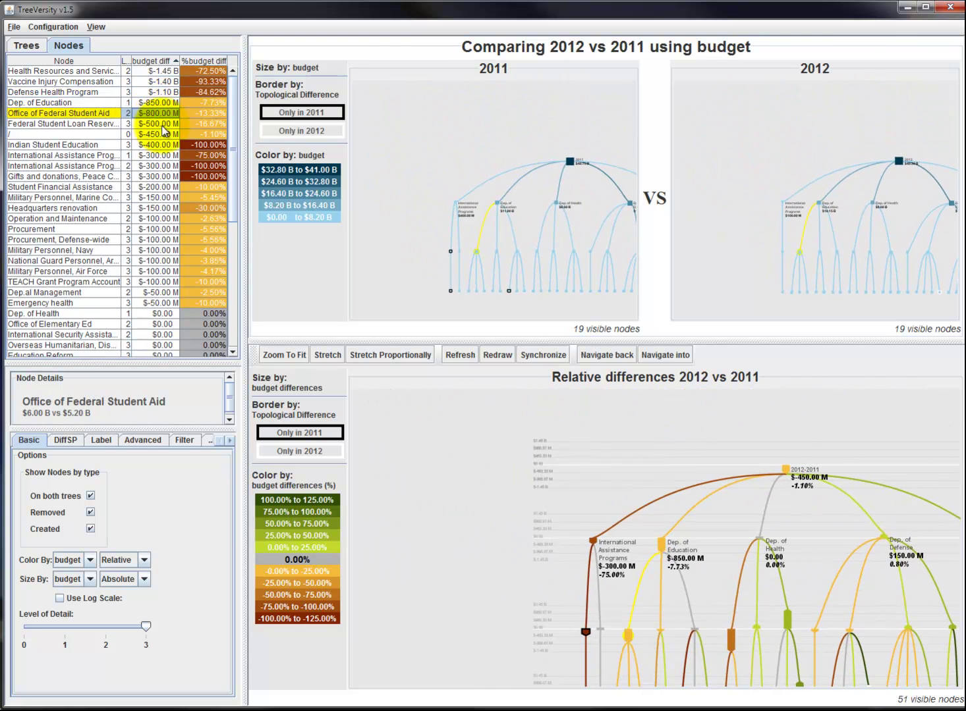
pyautogui.click(162, 126)
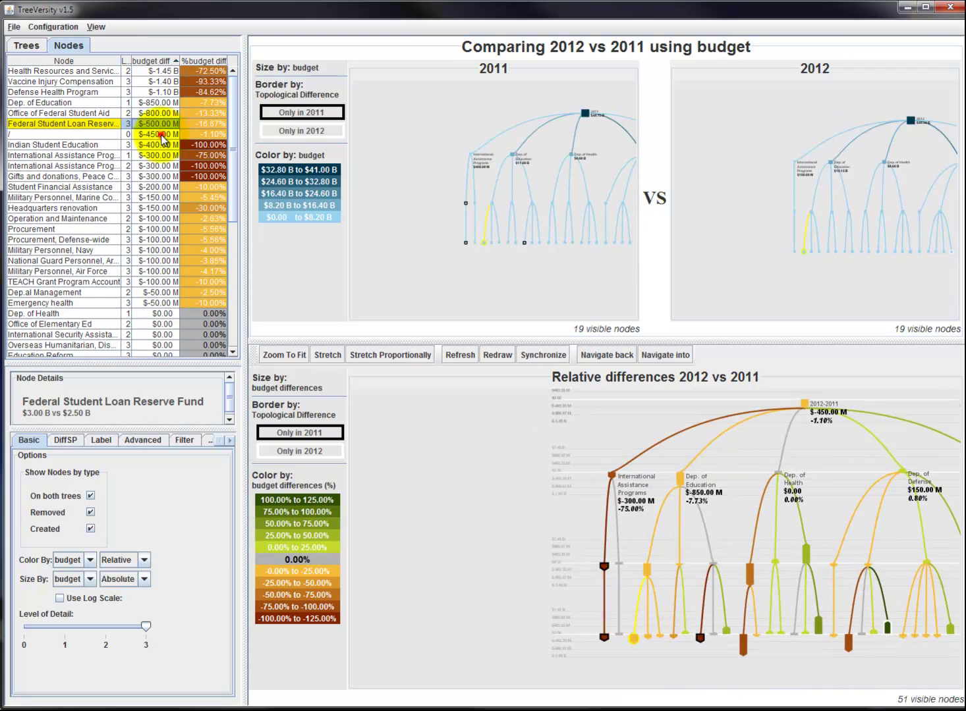
pyautogui.click(162, 135)
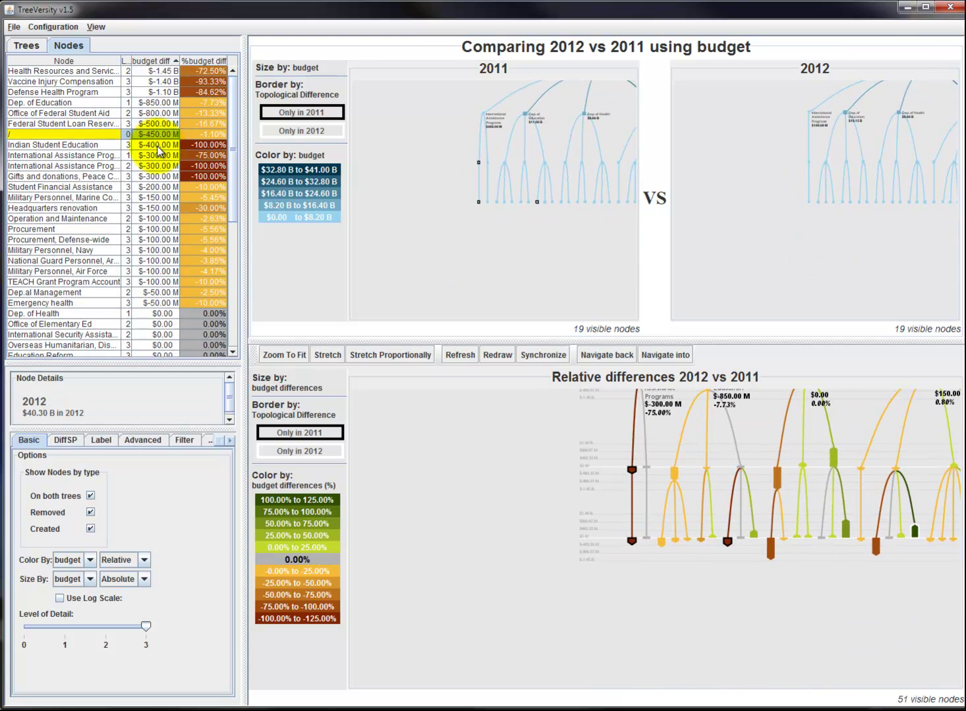
pyautogui.click(157, 146)
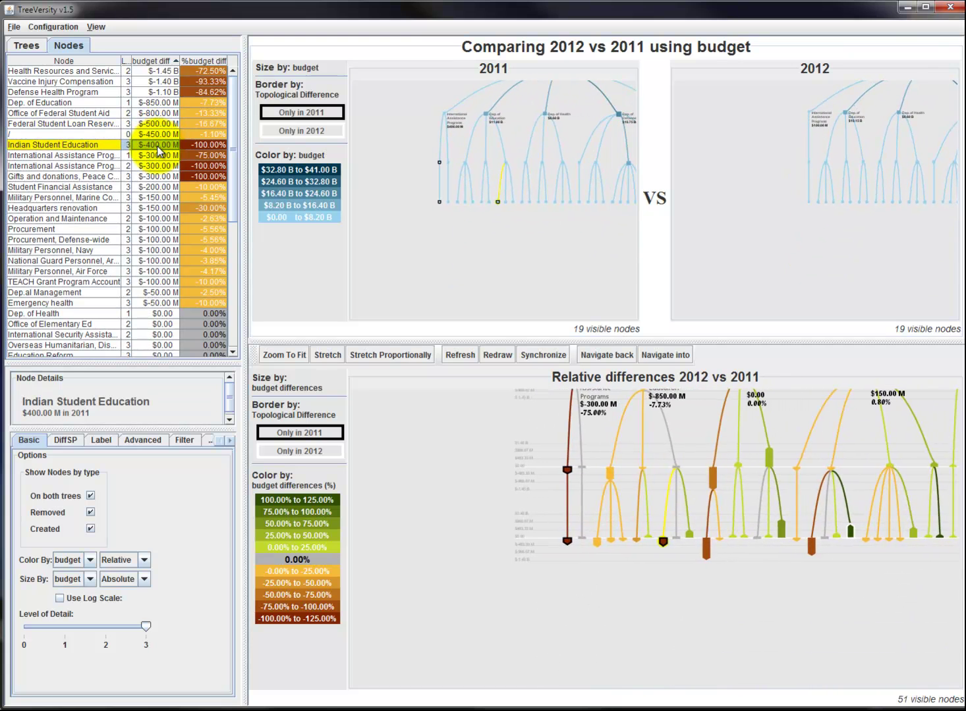
pyautogui.click(157, 156)
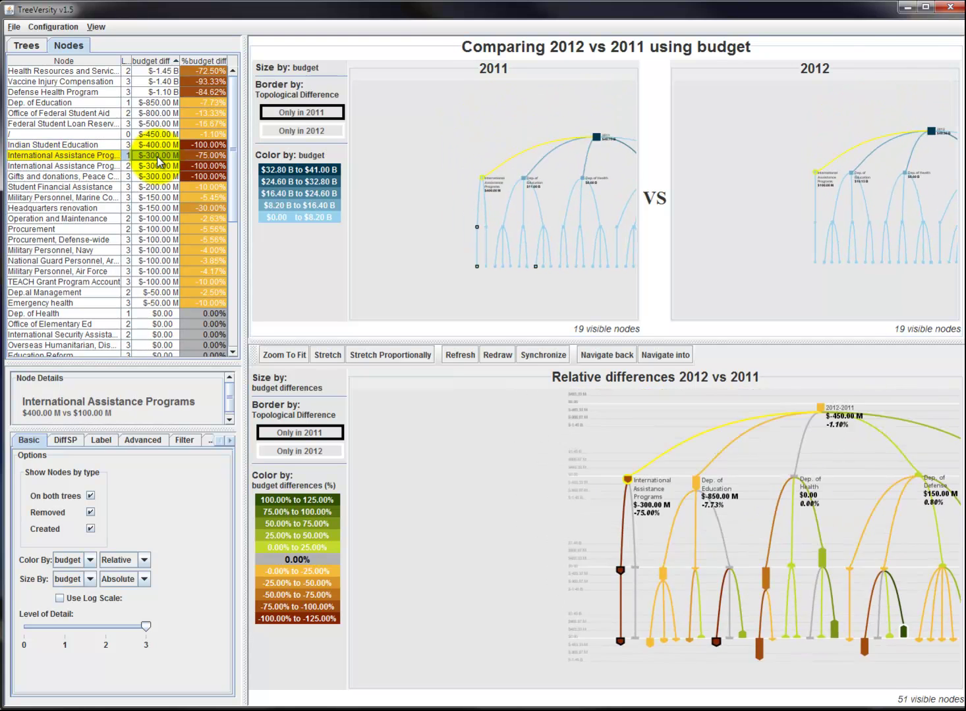
# Step: Locate the two largest budget increases in the trees by selecting Medicare and Medicaid and Program Management in the node table
pyautogui.moveTo(232, 176); pyautogui.dragTo(232, 304)
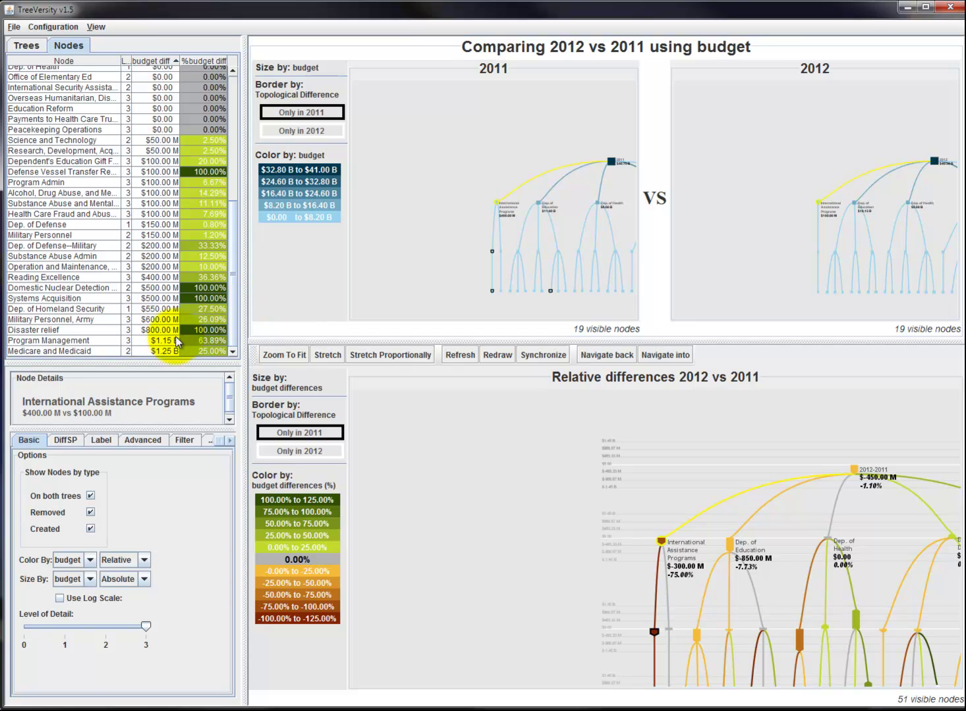
pyautogui.click(164, 351)
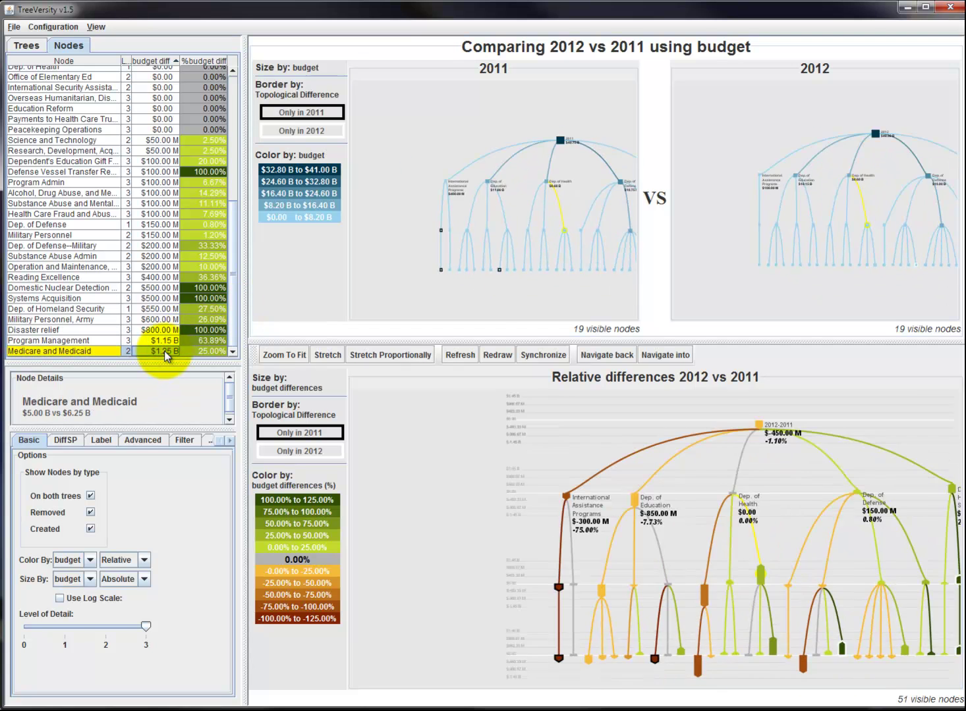
pyautogui.click(165, 342)
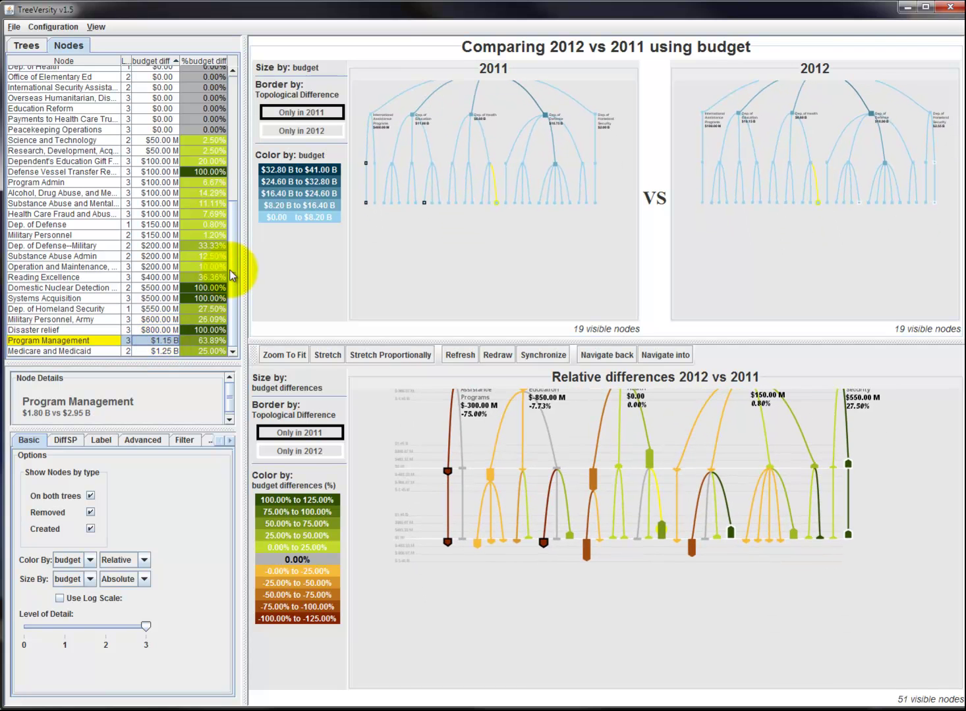
# Step: Locate nodes with zero budget difference by selecting Dep. of Health, Office of Elementary Ed and International Security Assistance in the node table
pyautogui.moveTo(231, 276); pyautogui.dragTo(231, 242)
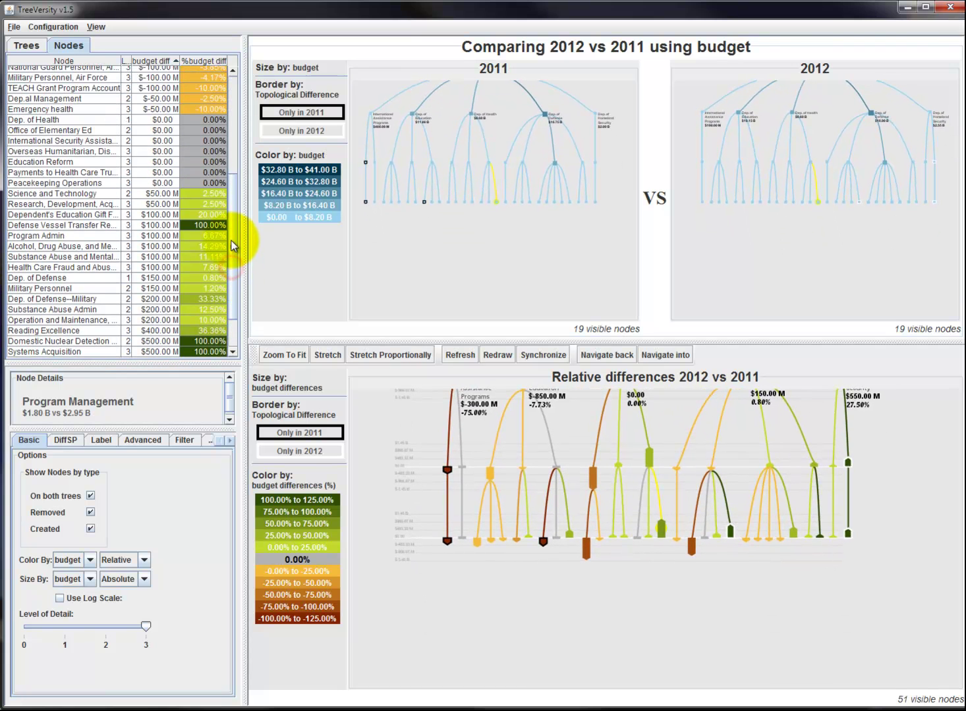
pyautogui.click(162, 123)
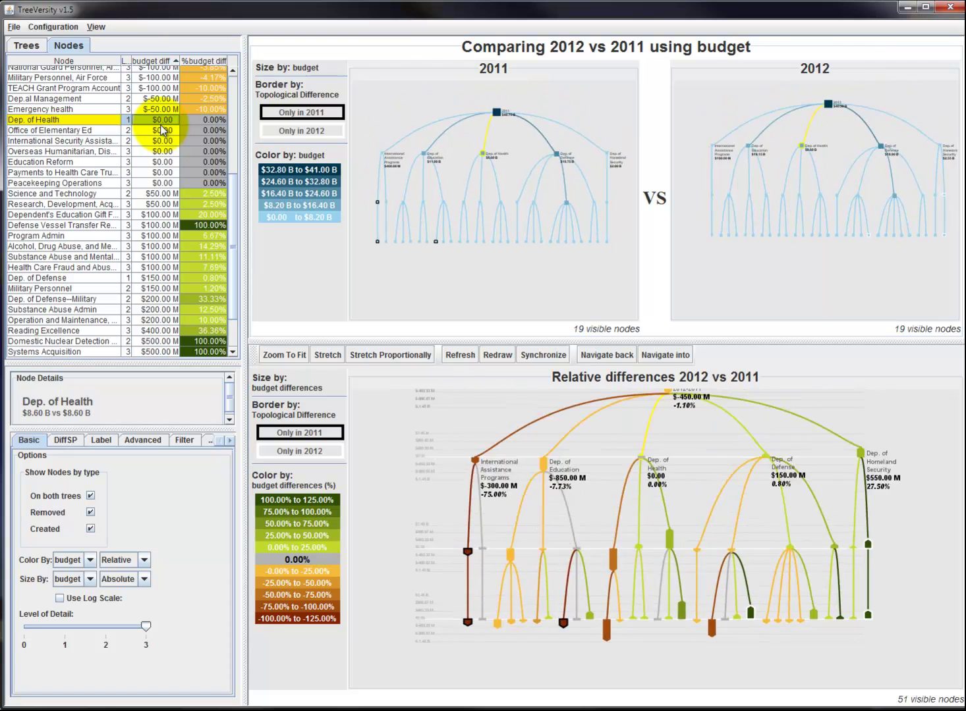
pyautogui.click(162, 130)
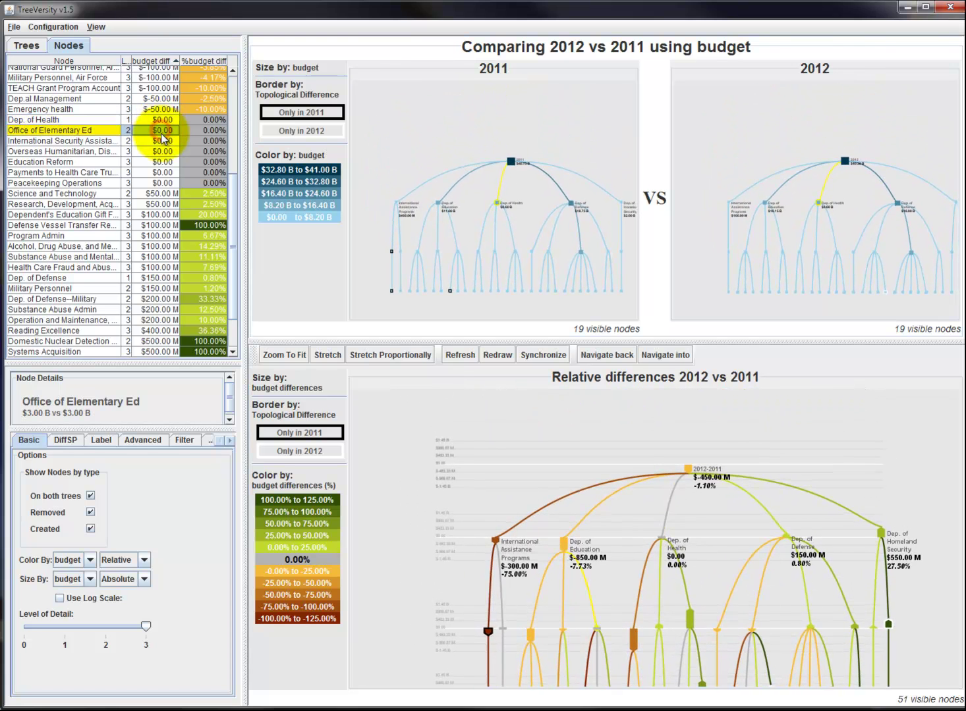
pyautogui.click(163, 140)
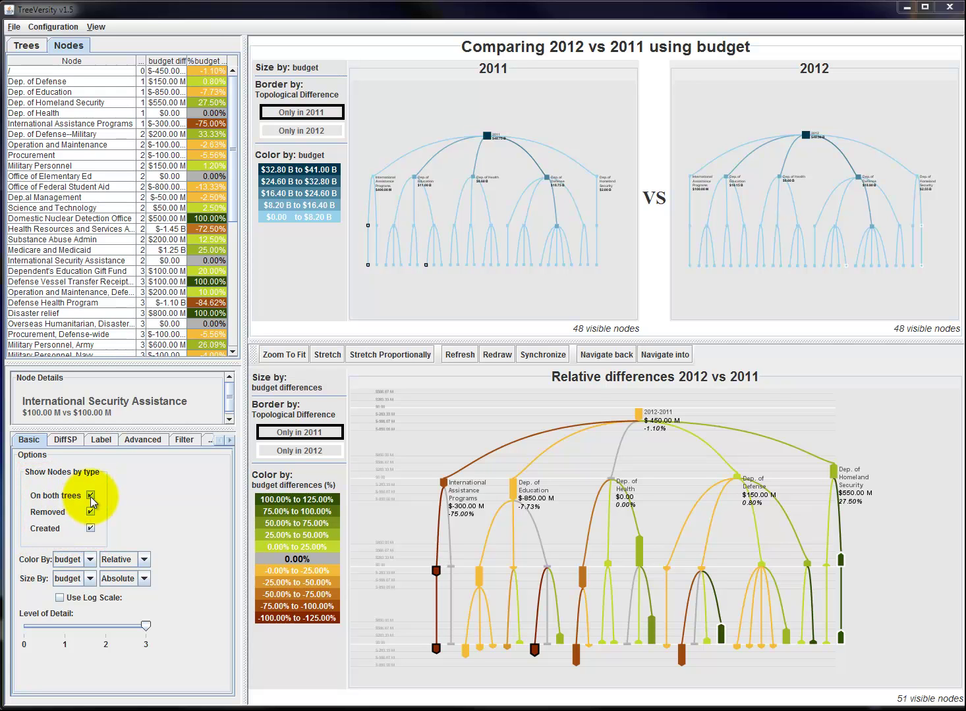
# Step: Temporarily hide the nodes present on both trees to inspect the removed and created nodes, and restore the full display
pyautogui.click(90, 496)
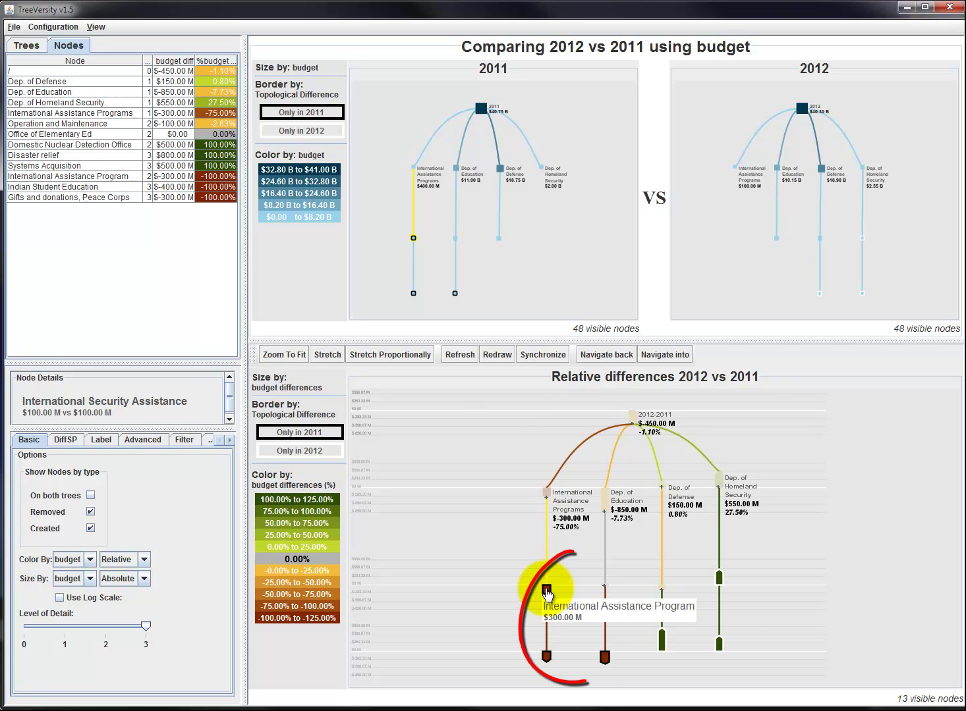
pyautogui.moveTo(549, 658)
pyautogui.moveTo(608, 665)
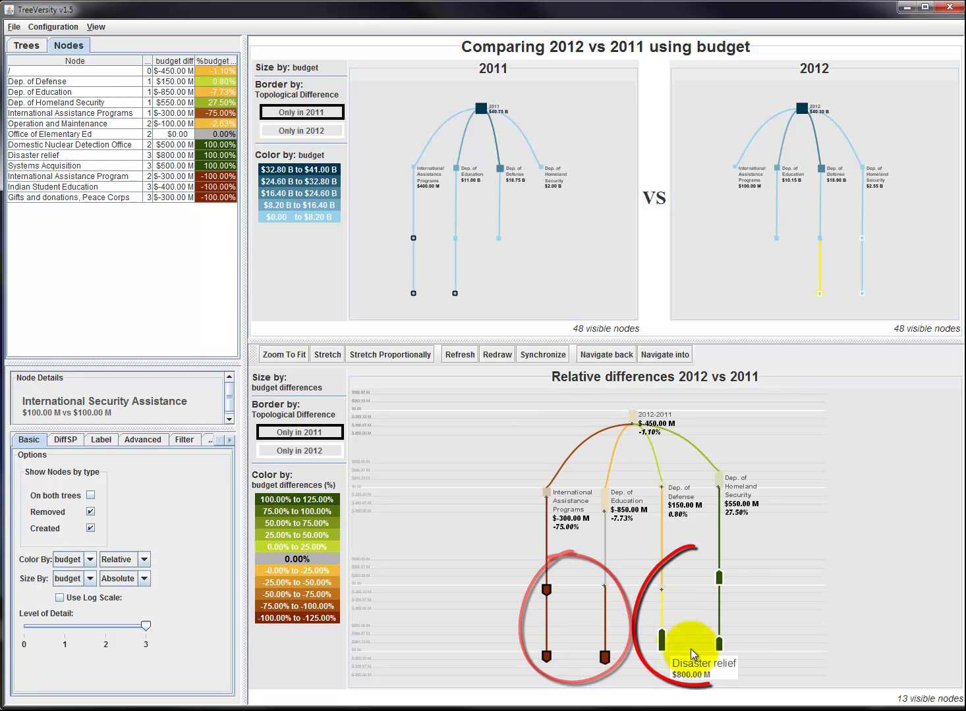
pyautogui.moveTo(720, 644)
pyautogui.moveTo(721, 579)
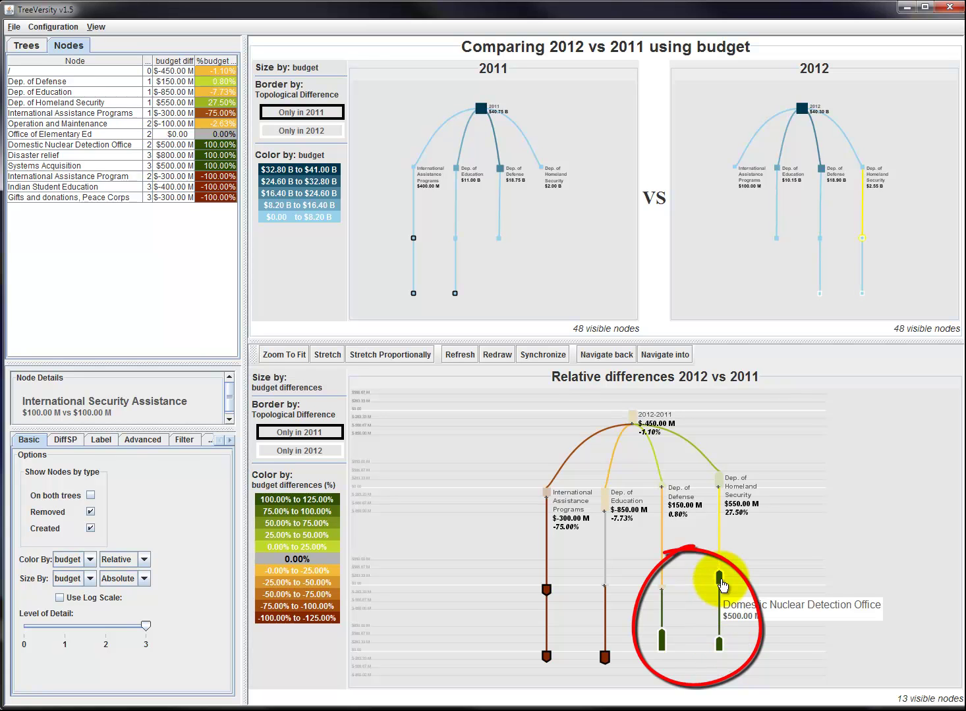
pyautogui.moveTo(605, 511)
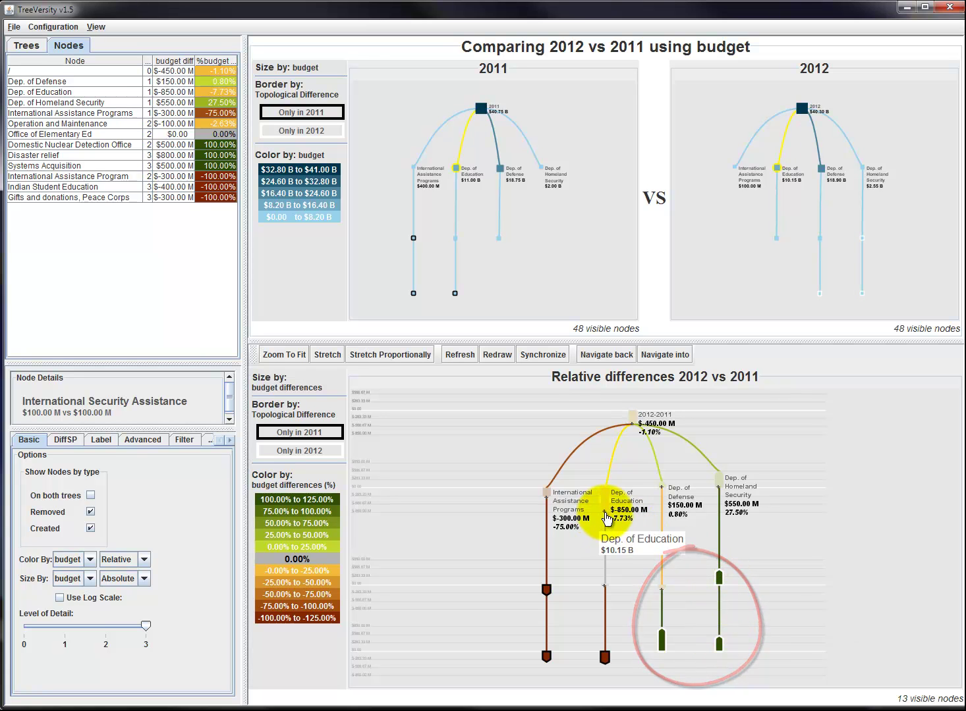
pyautogui.moveTo(547, 504)
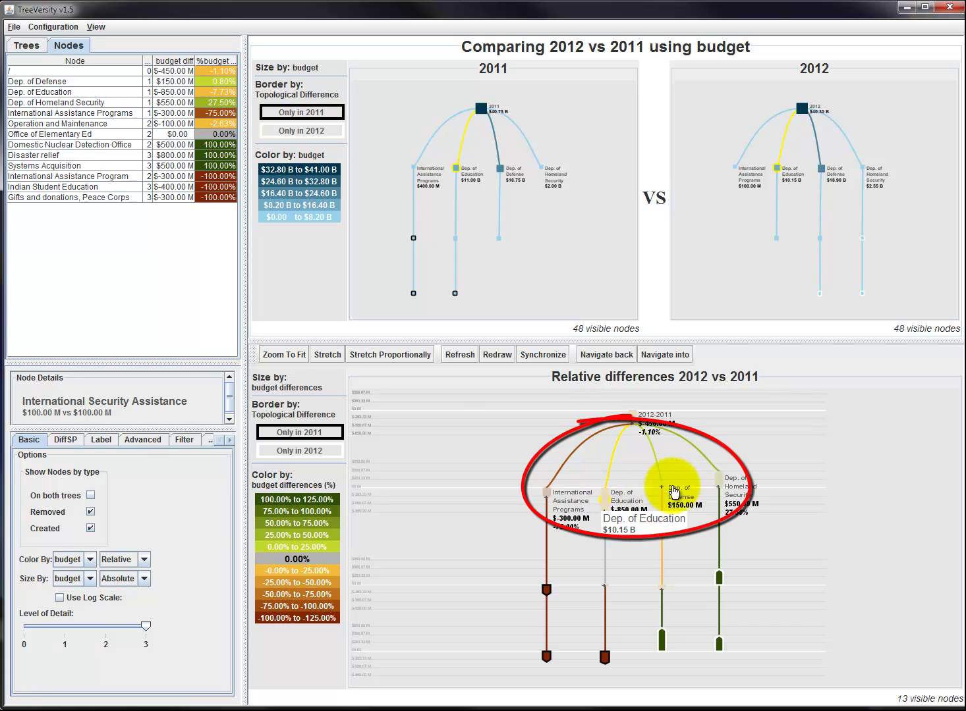
pyautogui.moveTo(734, 488)
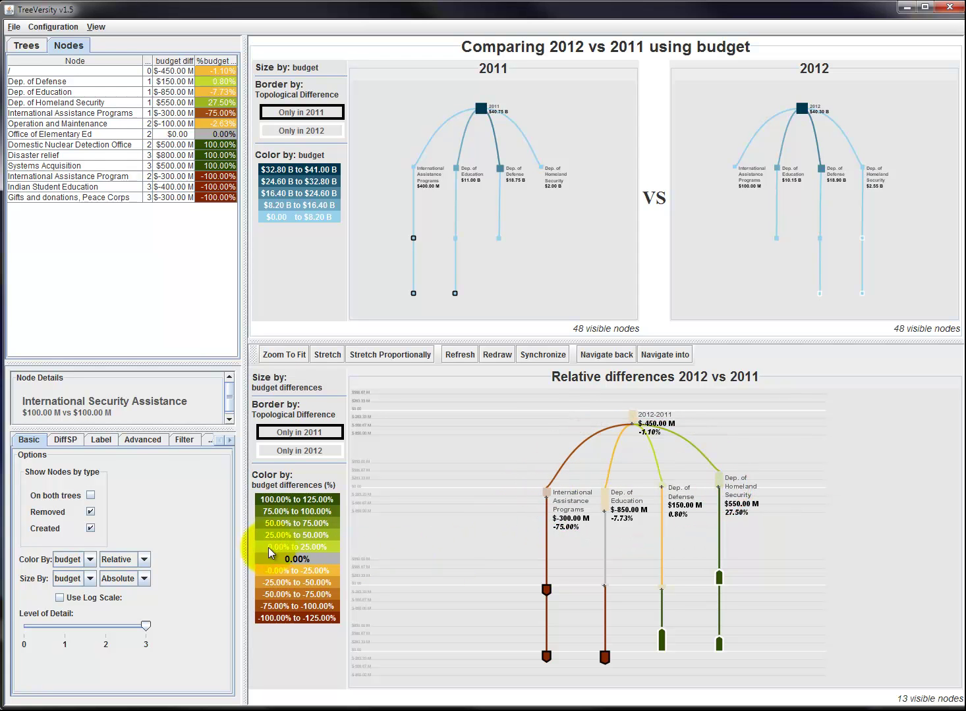
pyautogui.click(91, 496)
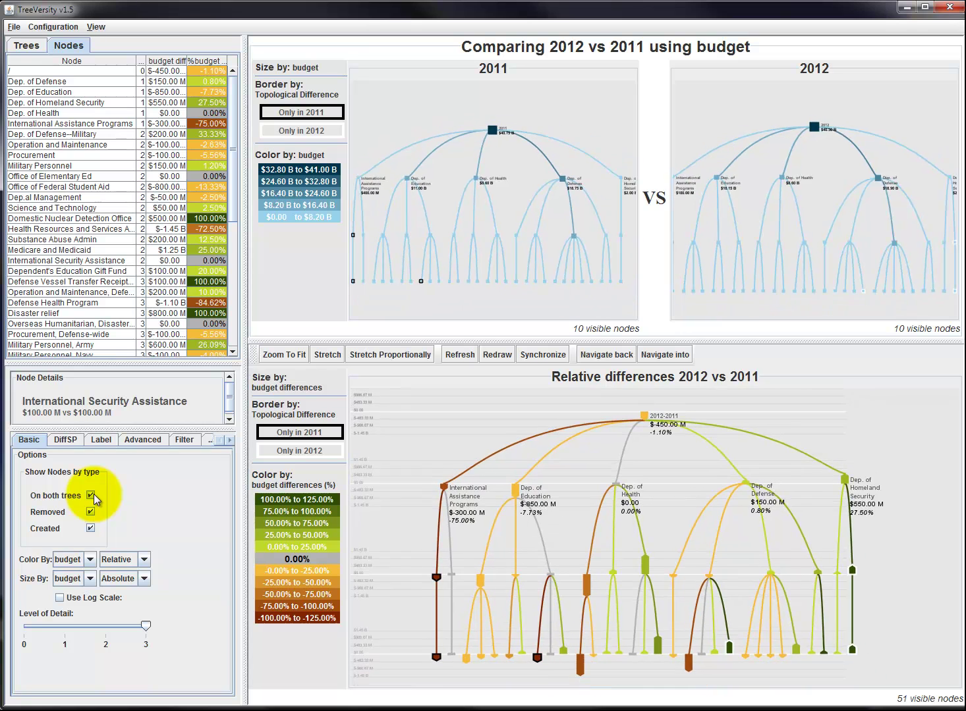
# Step: Filter the trees using the difference scatterplot, selecting the large budget increases, the large decreases, and finally both groups together
pyautogui.click(64, 439)
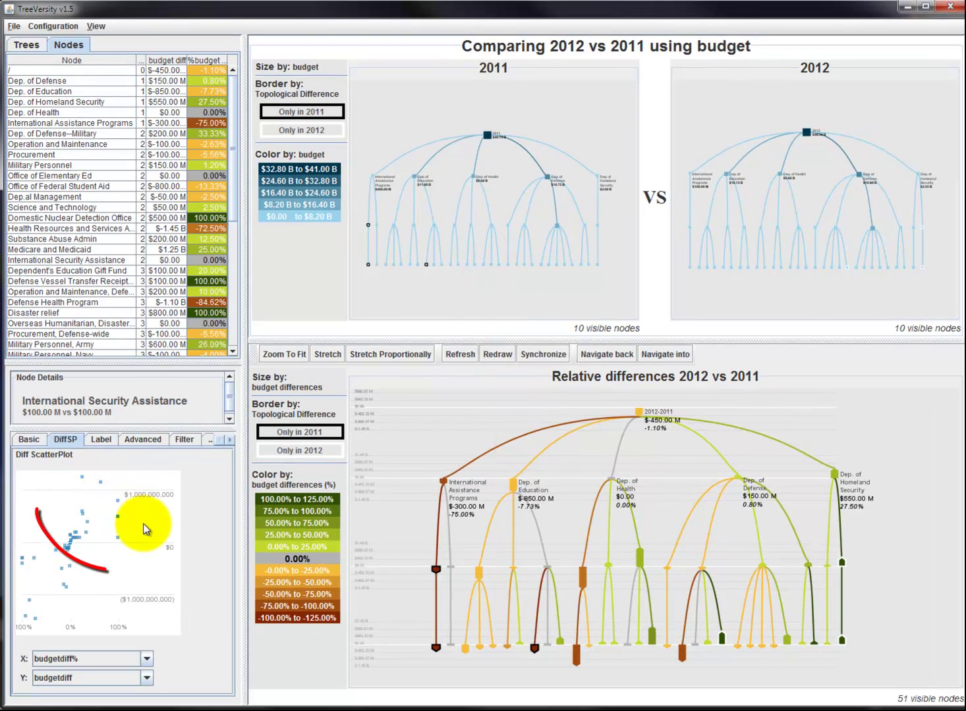
pyautogui.moveTo(142, 524)
pyautogui.mouseDown()
pyautogui.moveTo(93, 506)
pyautogui.moveTo(79, 478)
pyautogui.mouseUp()
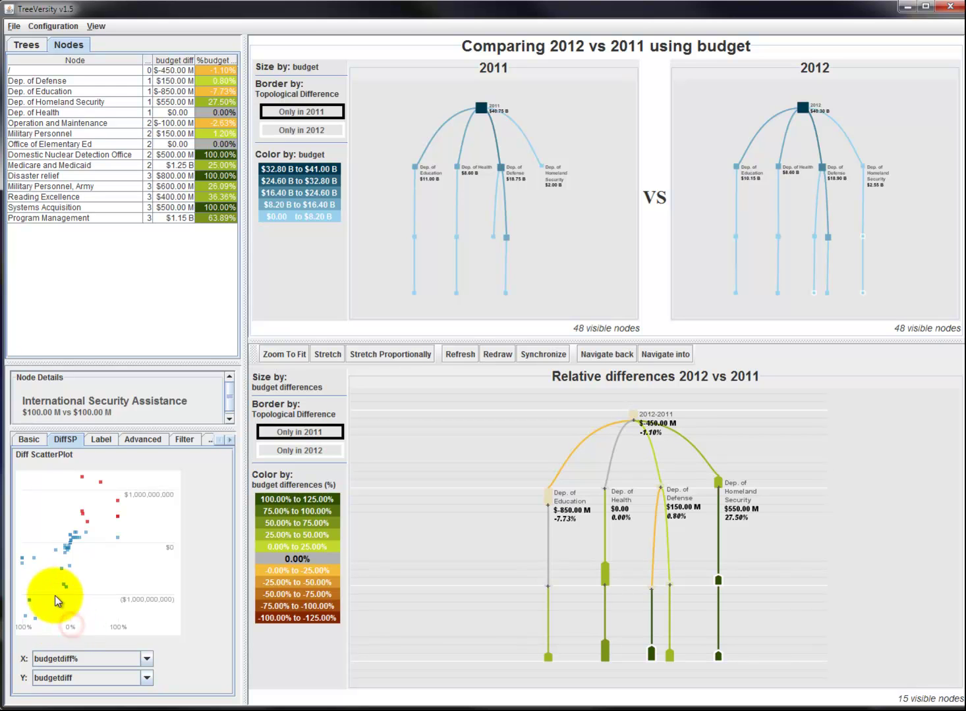
pyautogui.moveTo(31, 593); pyautogui.dragTo(72, 624)
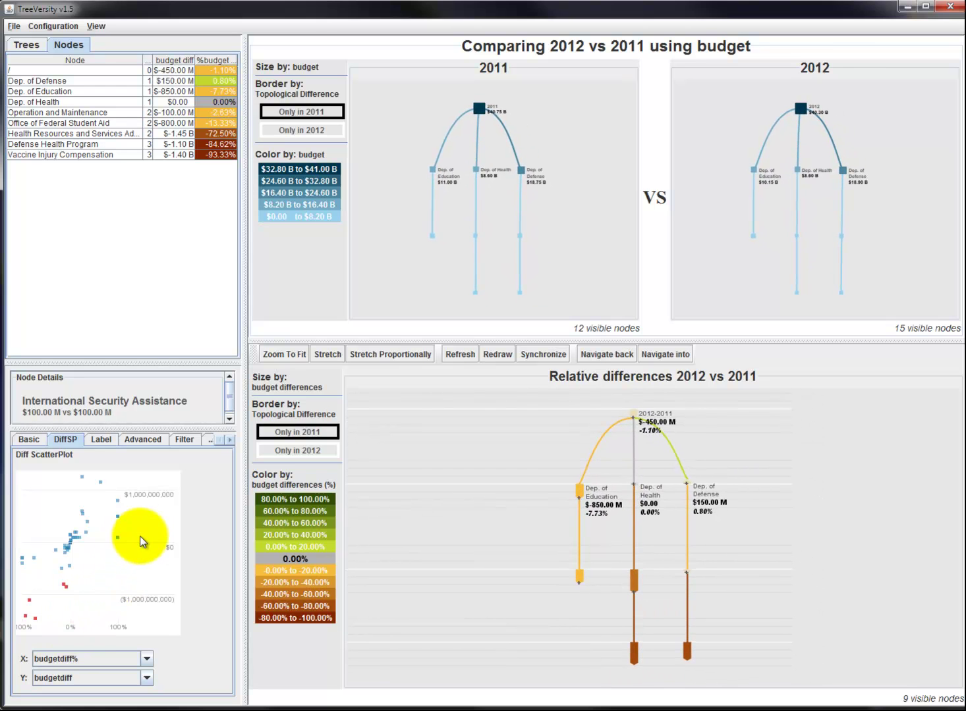
pyautogui.moveTo(145, 514); pyautogui.dragTo(70, 476)
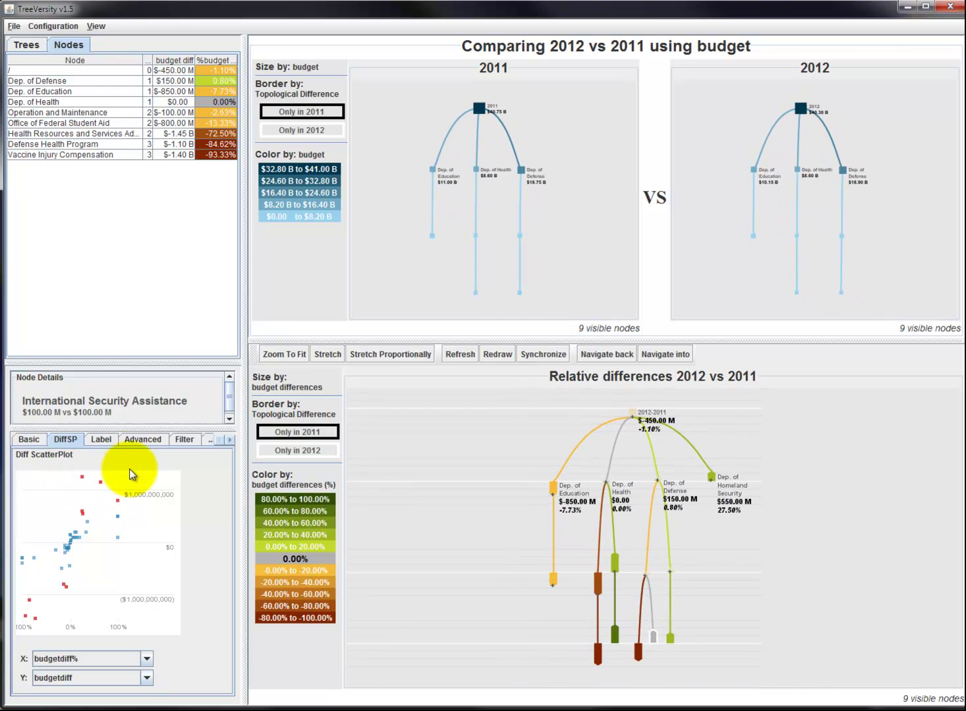
# Step: Locate the filtered nodes in the trees by selecting Dep. of Defense, Dep. of Education, Dep. of Health, Operation and Maintenance, and Office of Federal Student Aid
pyautogui.click(98, 80)
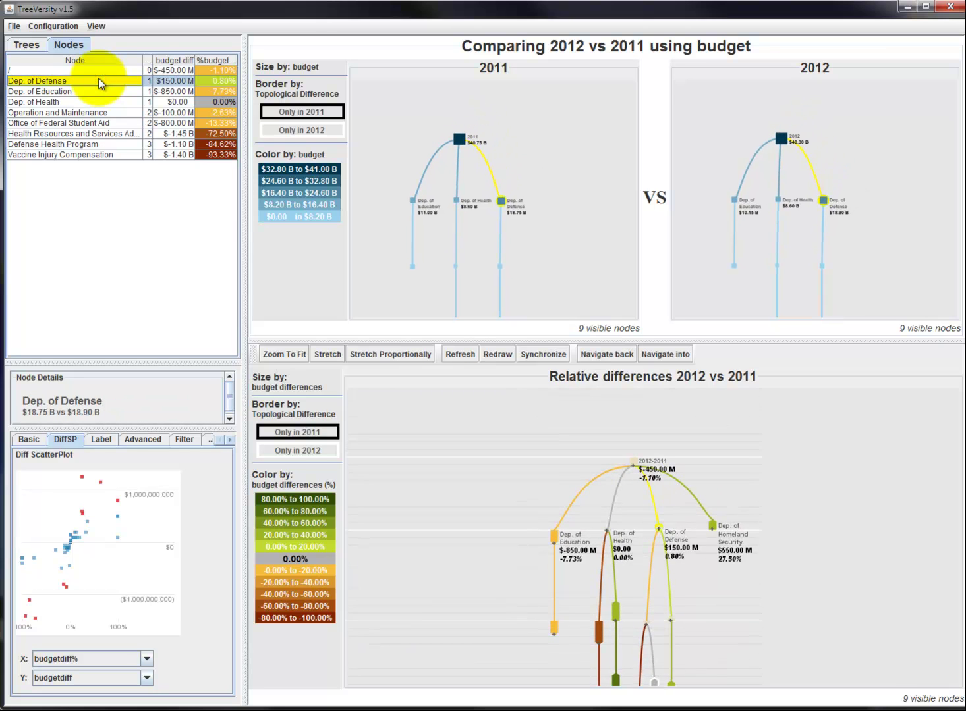
pyautogui.click(99, 87)
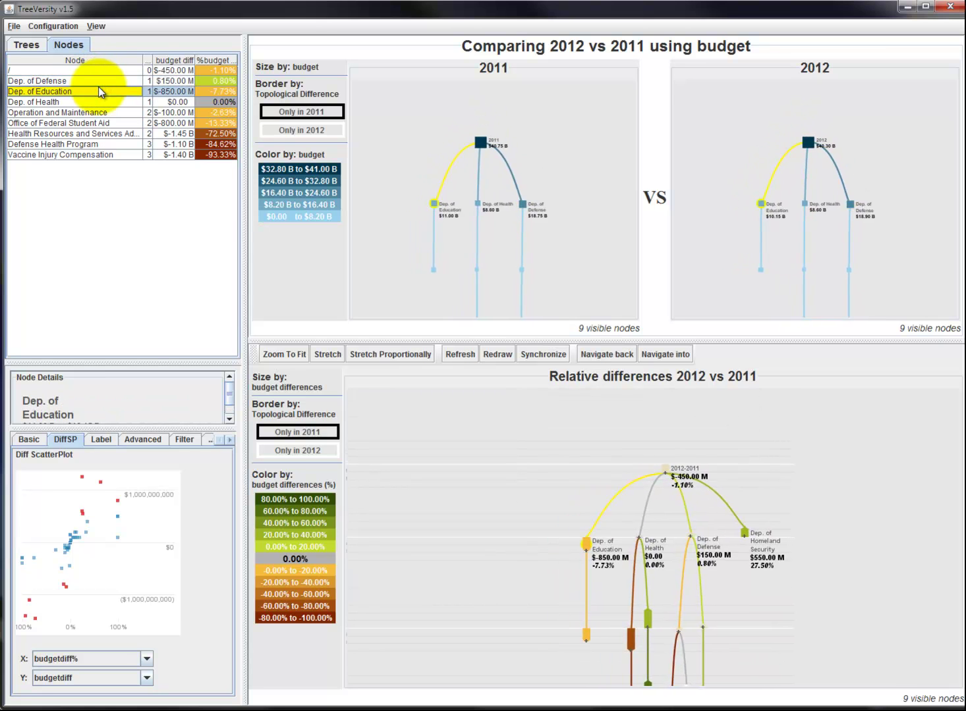
pyautogui.click(99, 100)
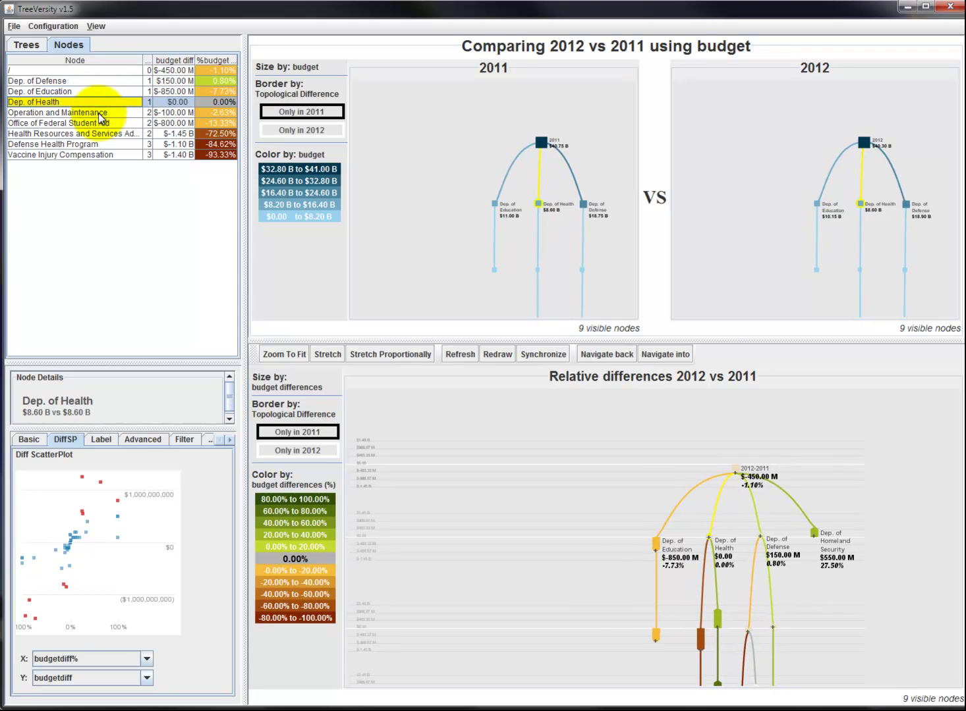
pyautogui.click(99, 113)
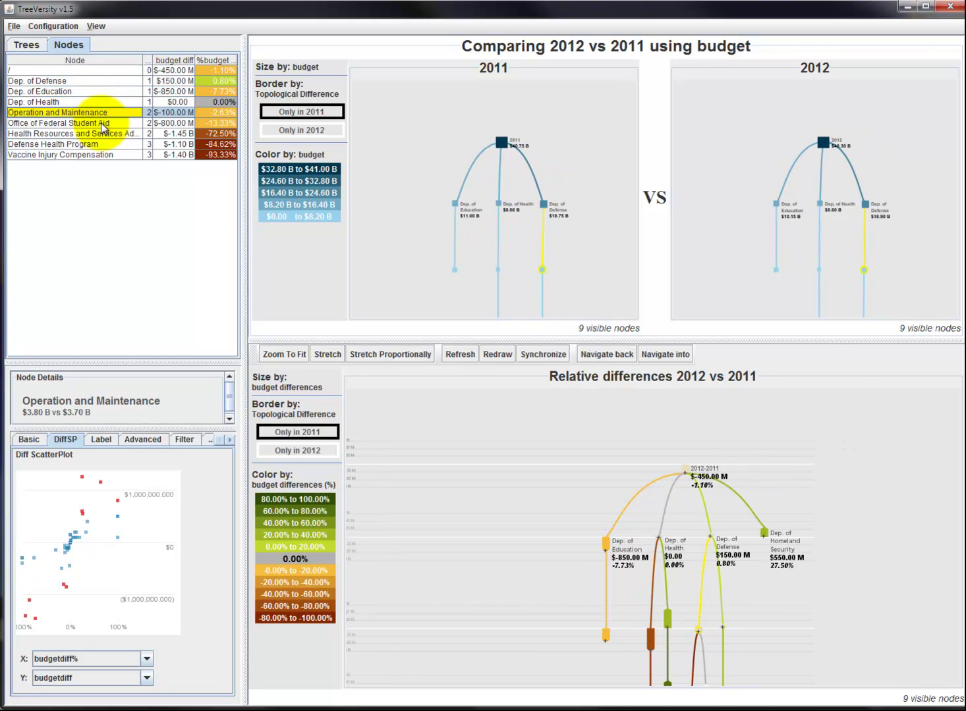
pyautogui.click(102, 124)
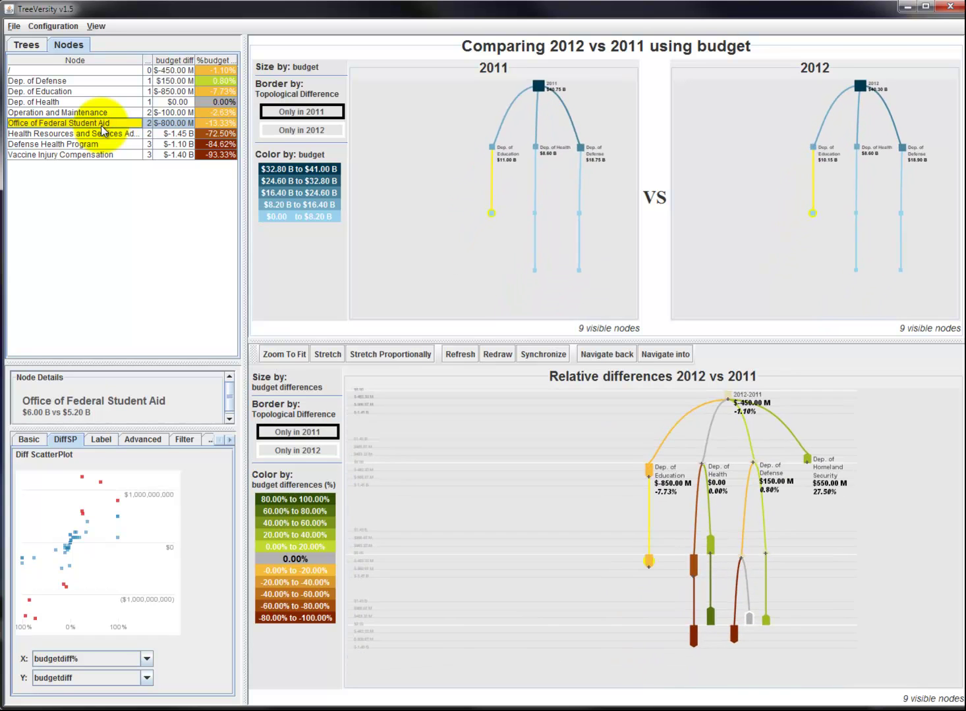